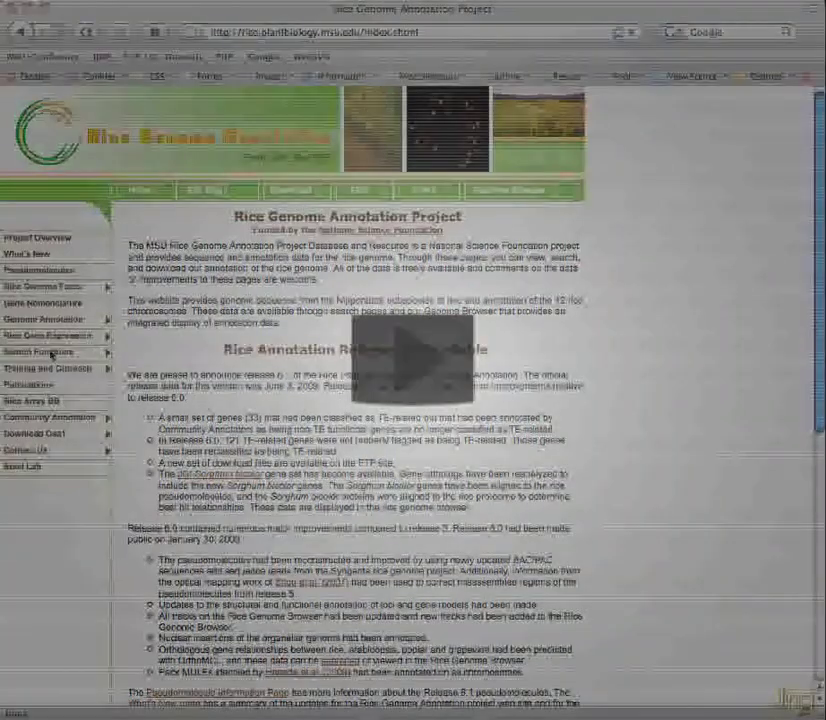
# Go to Search Functions > Sequence (BLAST) Search to reach the BLAST query form
pyautogui.moveTo(50, 355)
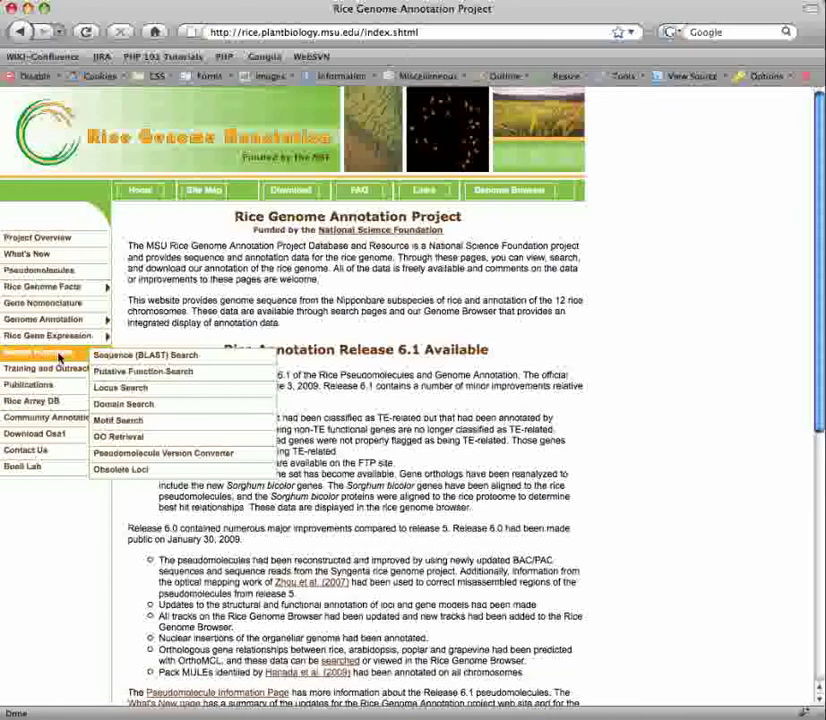
pyautogui.click(100, 357)
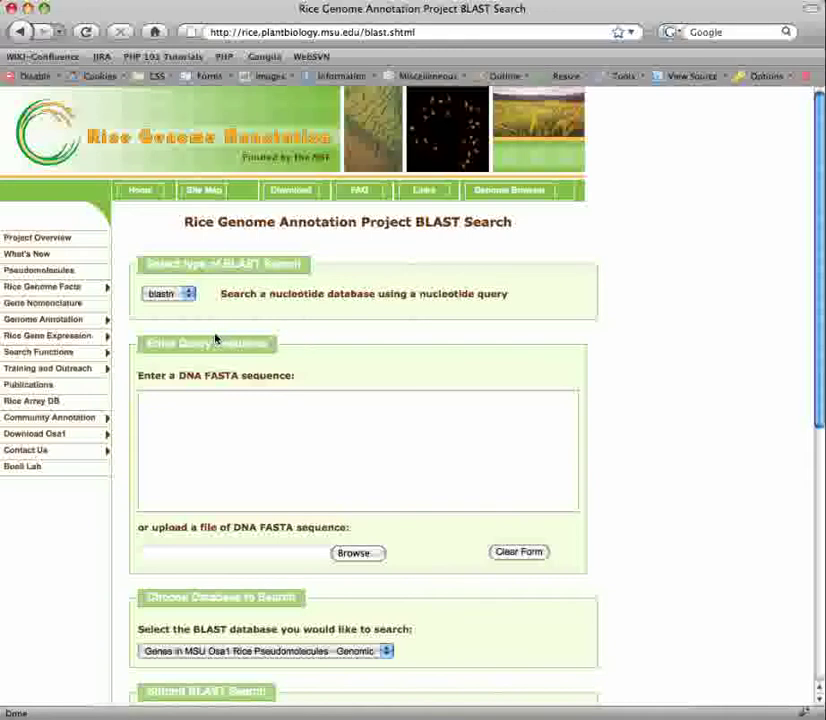
# Switch the BLAST program to blastp and paste the 13101.m00159 protein FASTA sequence as query
pyautogui.click(178, 294)
pyautogui.click(180, 318)
pyautogui.click(218, 443)
pyautogui.press('super+v')
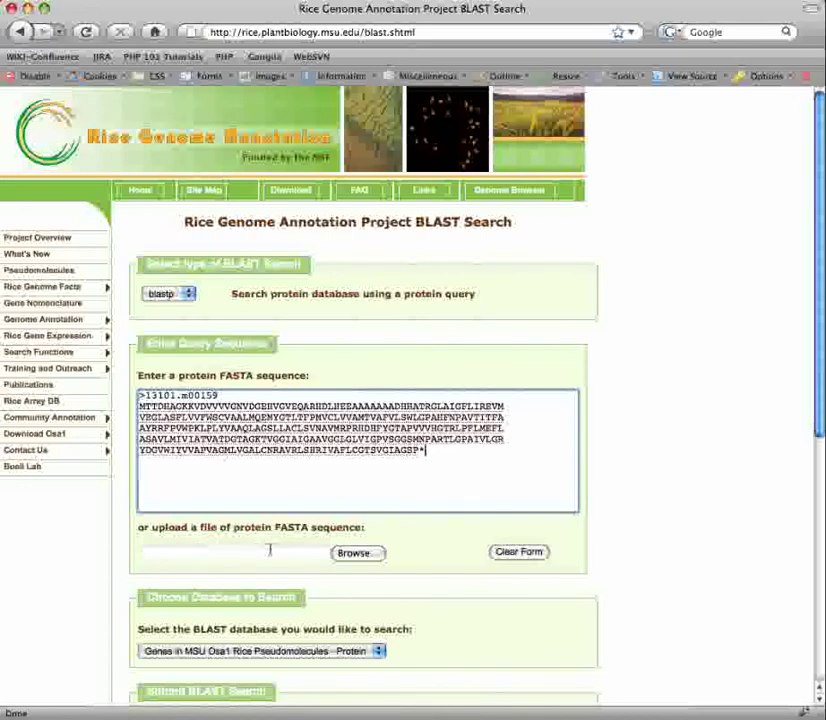
pyautogui.scroll(-5, 272, 549)
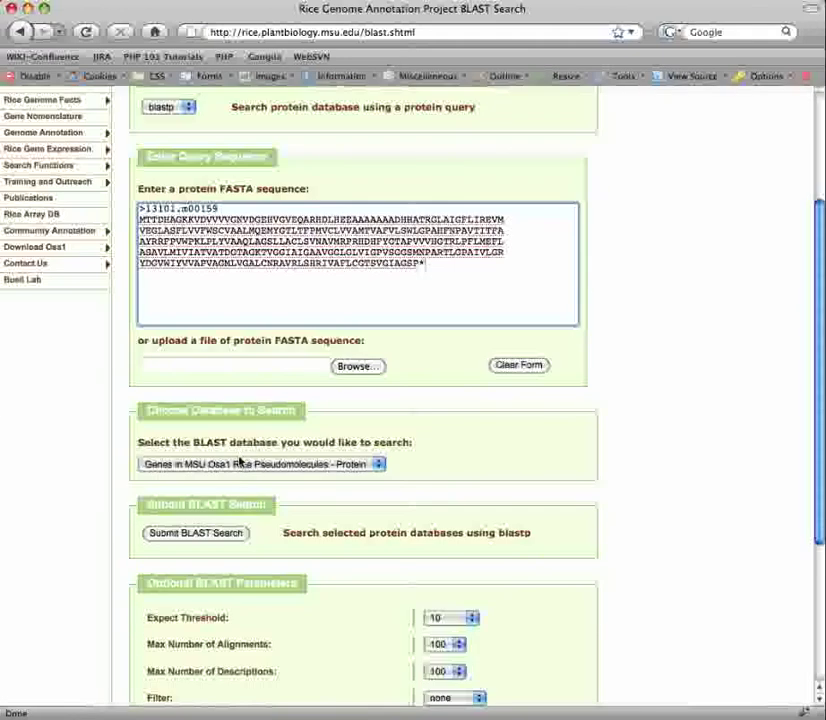
# Keep the rice protein database, submit the BLAST search, and return to the BLAST page
pyautogui.click(244, 466)
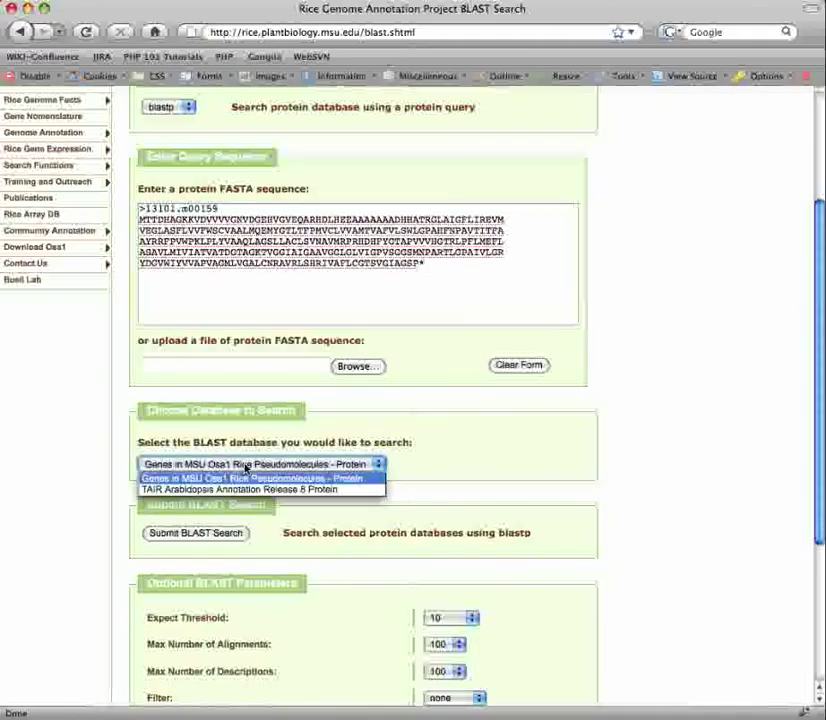
pyautogui.click(248, 478)
pyautogui.scroll(-3, 378, 498)
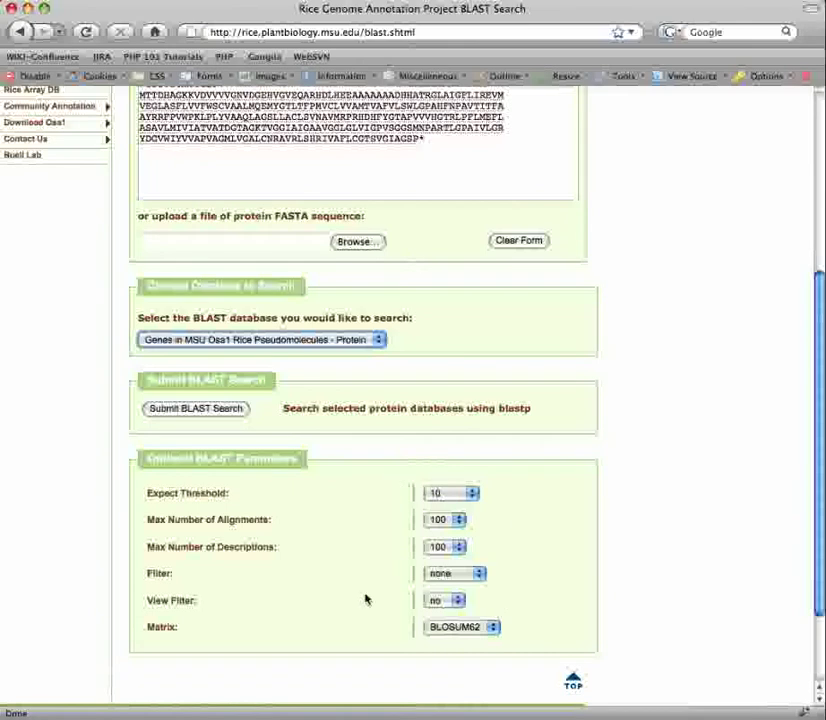
pyautogui.click(216, 411)
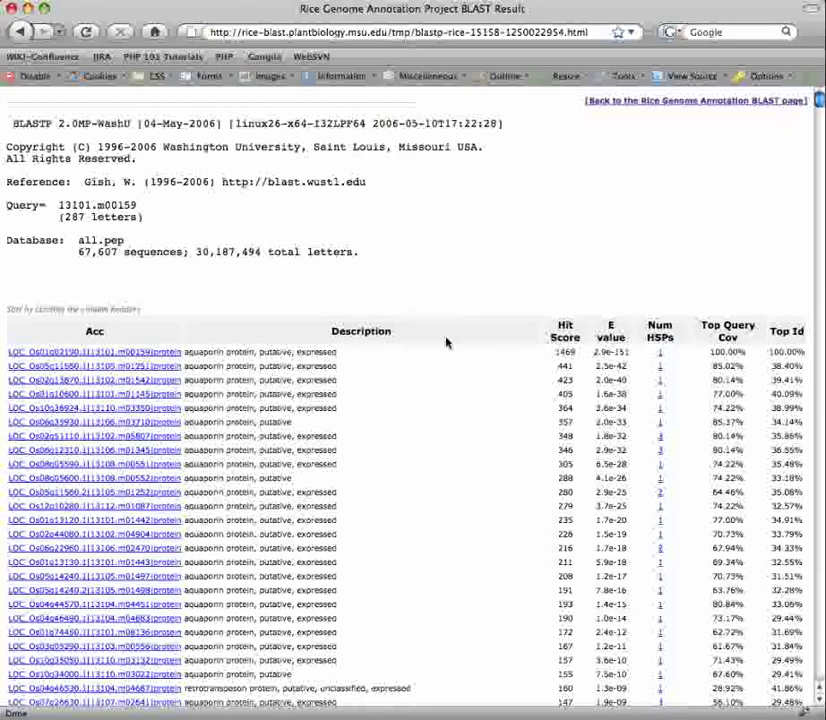
pyautogui.click(697, 100)
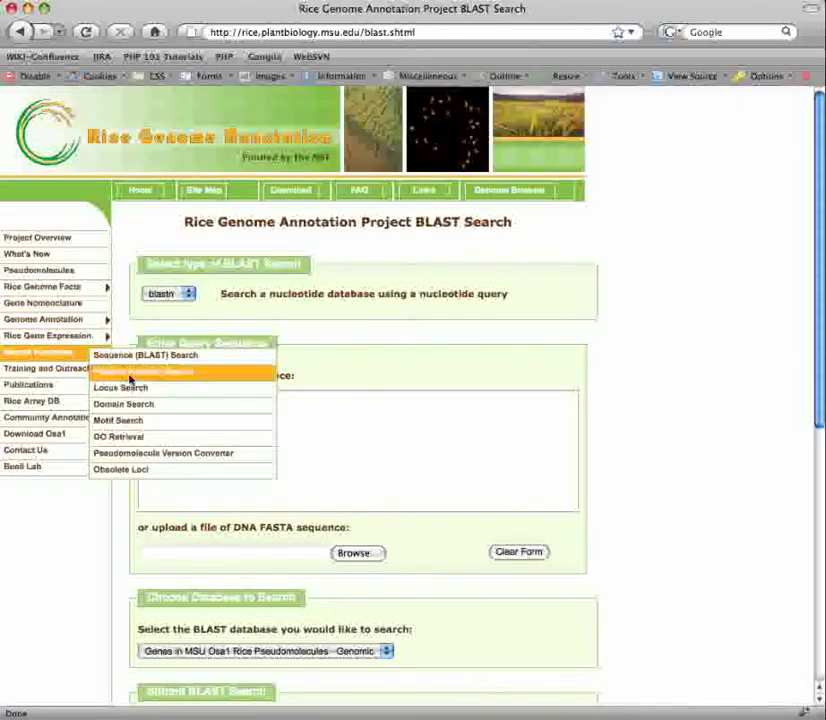
# Run a Putative Function Search for 'aquaporin AND expressed', returning 34 genes
pyautogui.click(107, 369)
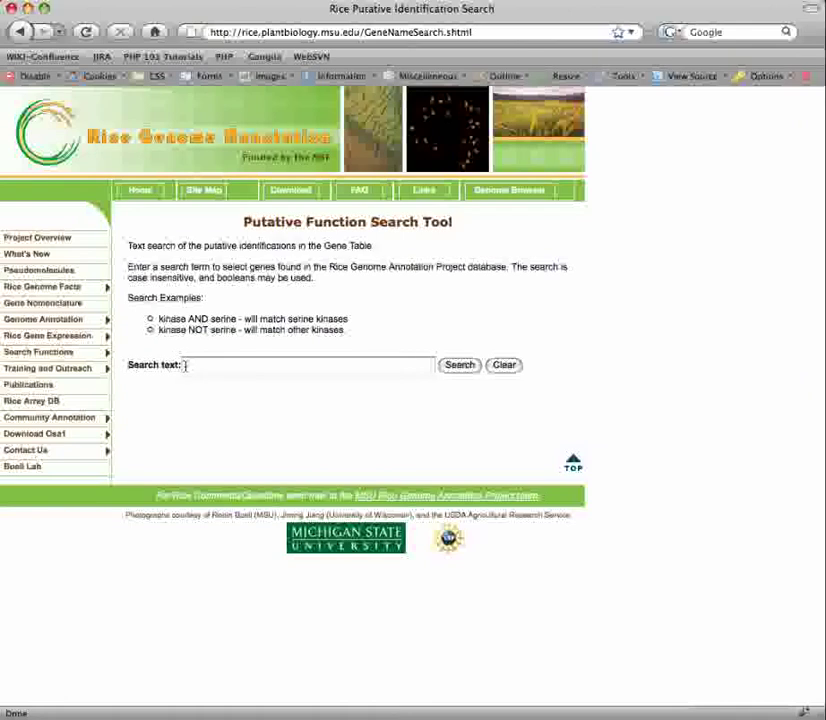
pyautogui.click(236, 365)
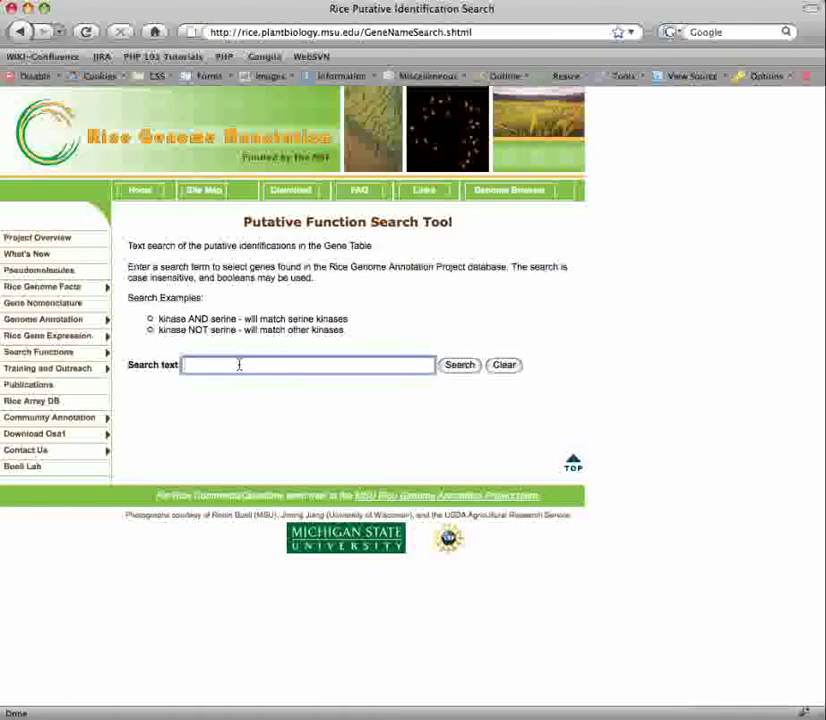
pyautogui.write('aq')
pyautogui.press('Down')
pyautogui.press('Return')
pyautogui.press('Return')
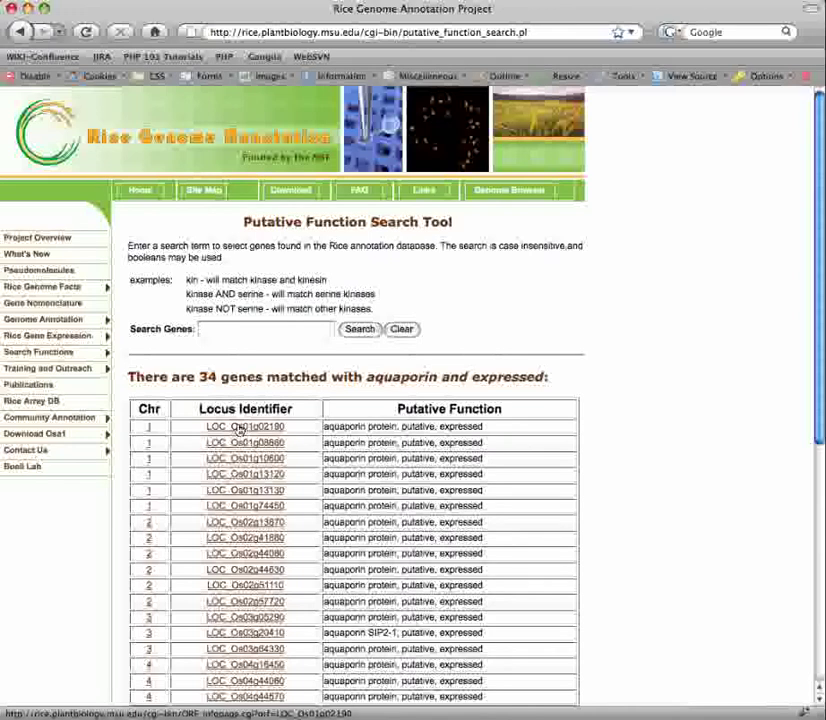
# Look up LOC_Os10g33000 in Locus Search, review its retrotransposon report, then go back
pyautogui.moveTo(70, 352)
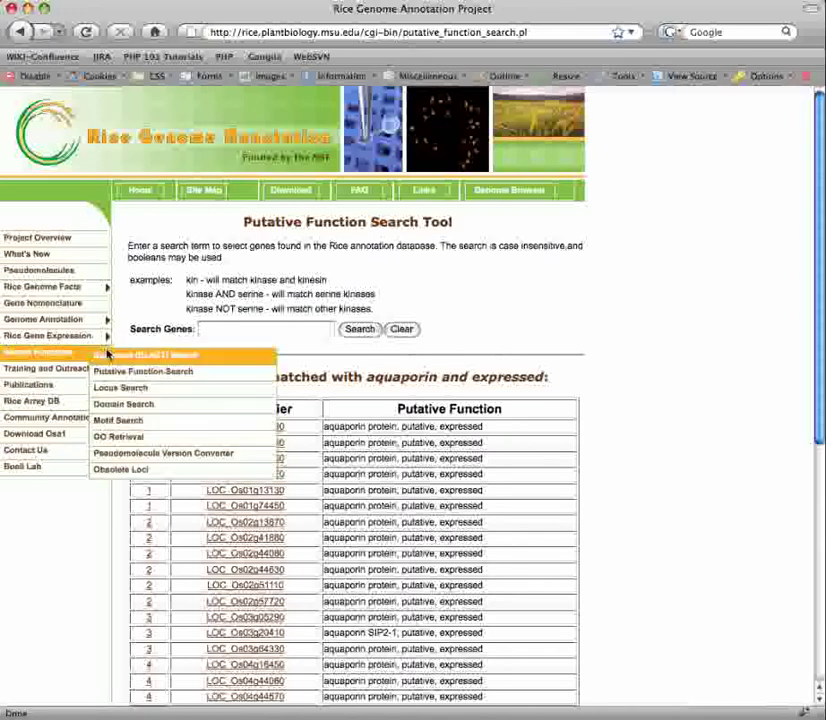
pyautogui.click(136, 389)
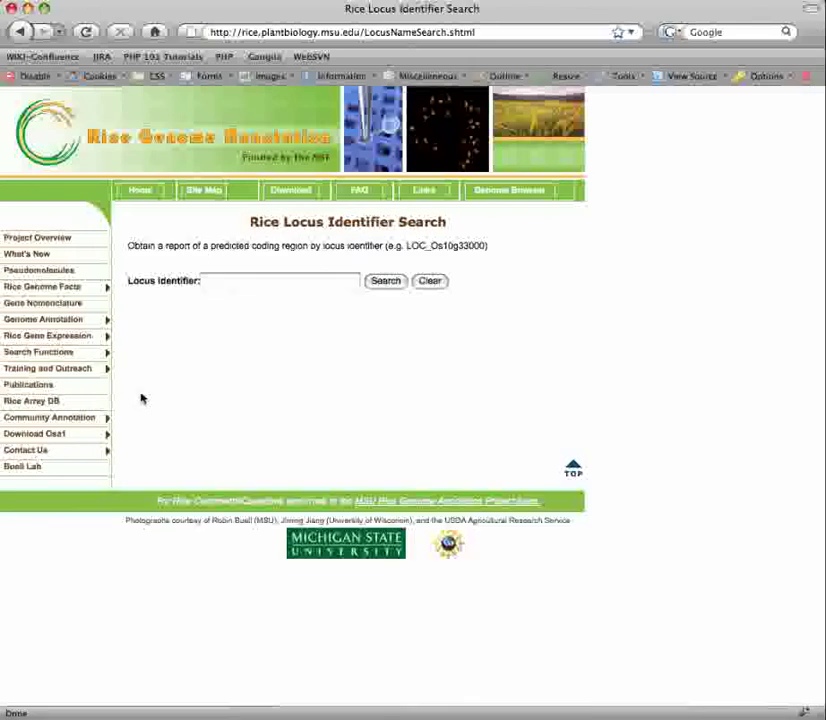
pyautogui.click(213, 282)
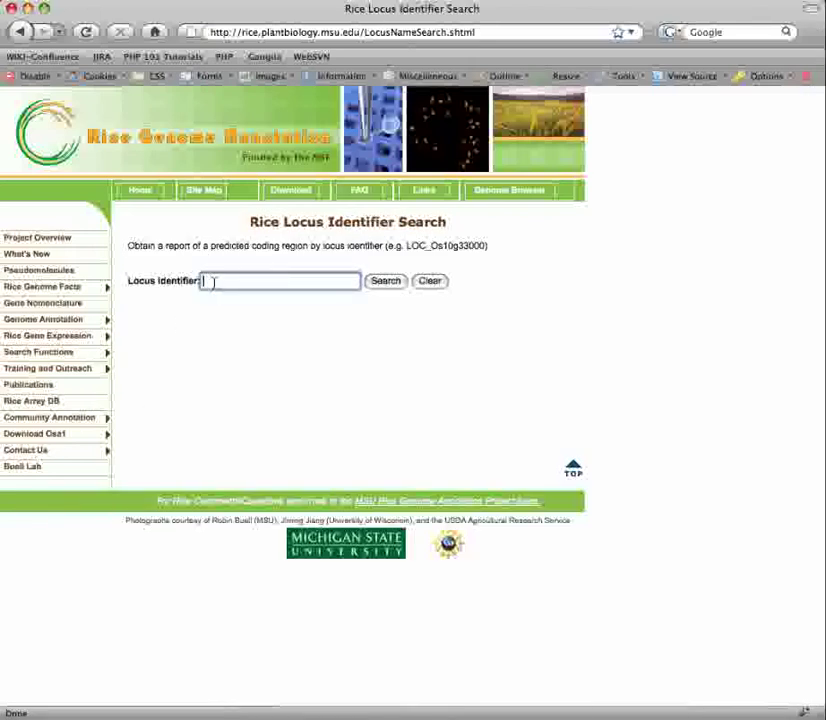
pyautogui.write('lo')
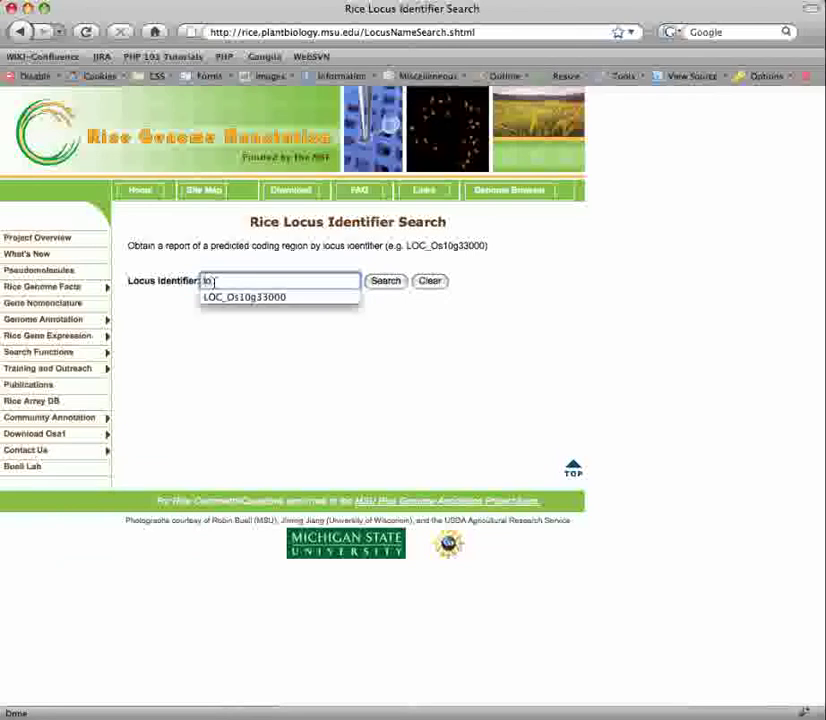
pyautogui.press('Down')
pyautogui.press('Return')
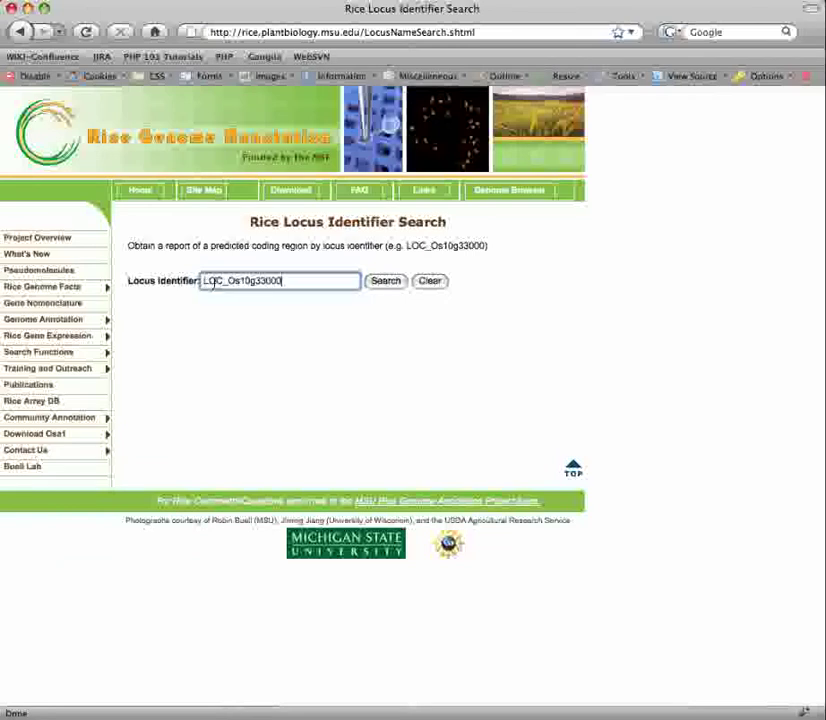
pyautogui.click(385, 281)
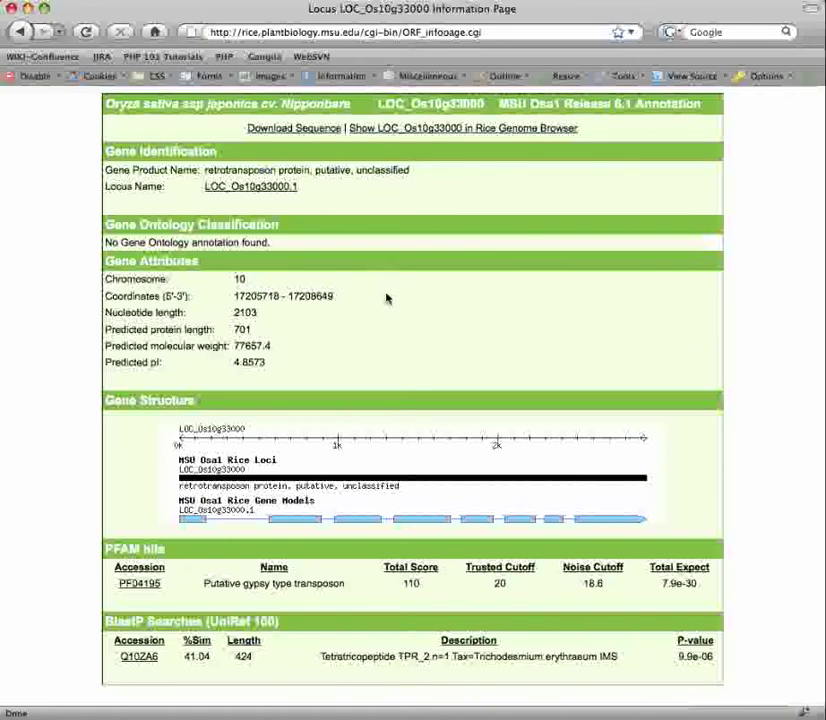
pyautogui.moveTo(248, 127); pyautogui.dragTo(596, 128)
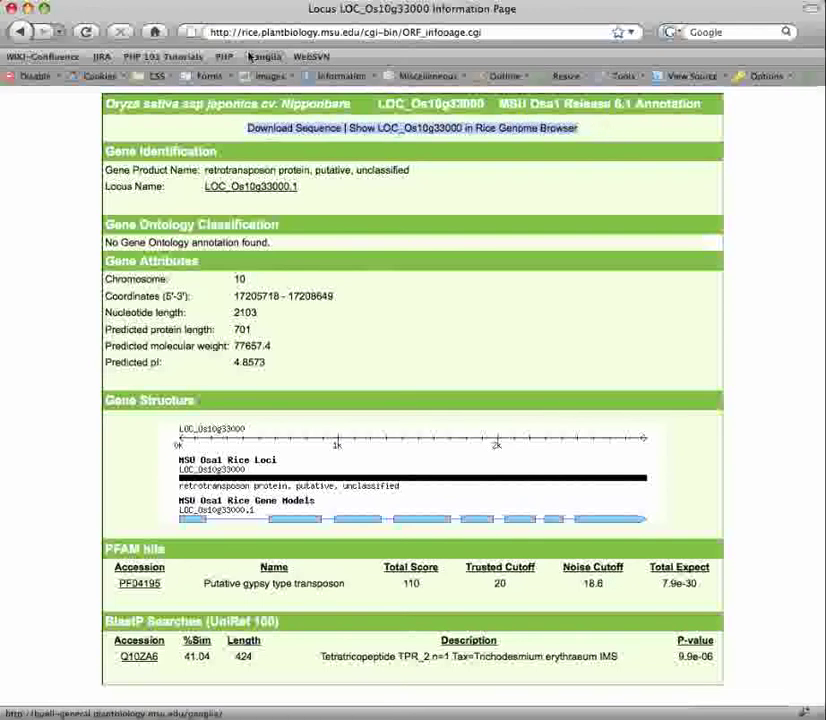
pyautogui.click(16, 32)
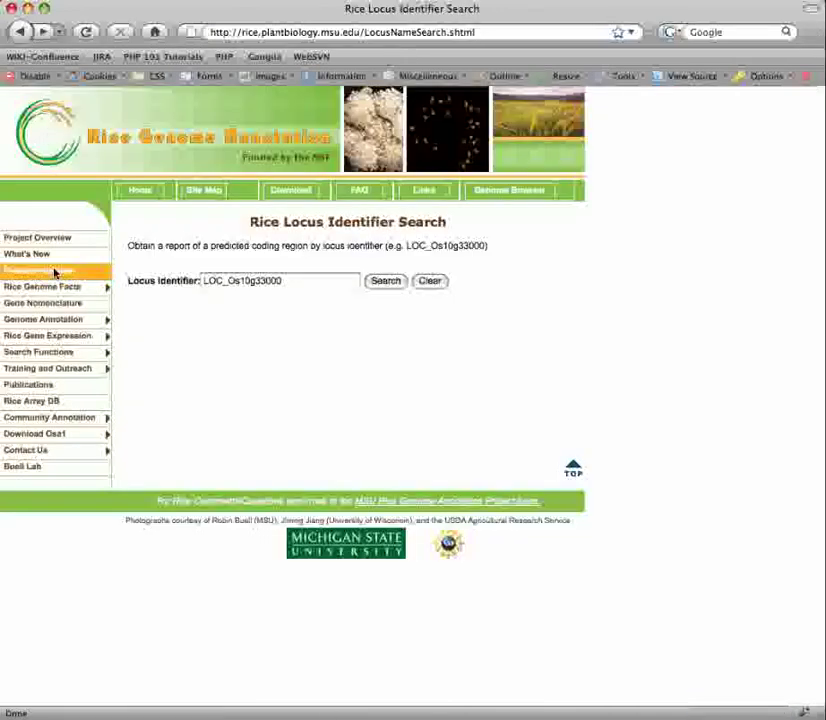
# Browse the Pfam domain search page's fields, then switch to the Motif Search page
pyautogui.moveTo(101, 355)
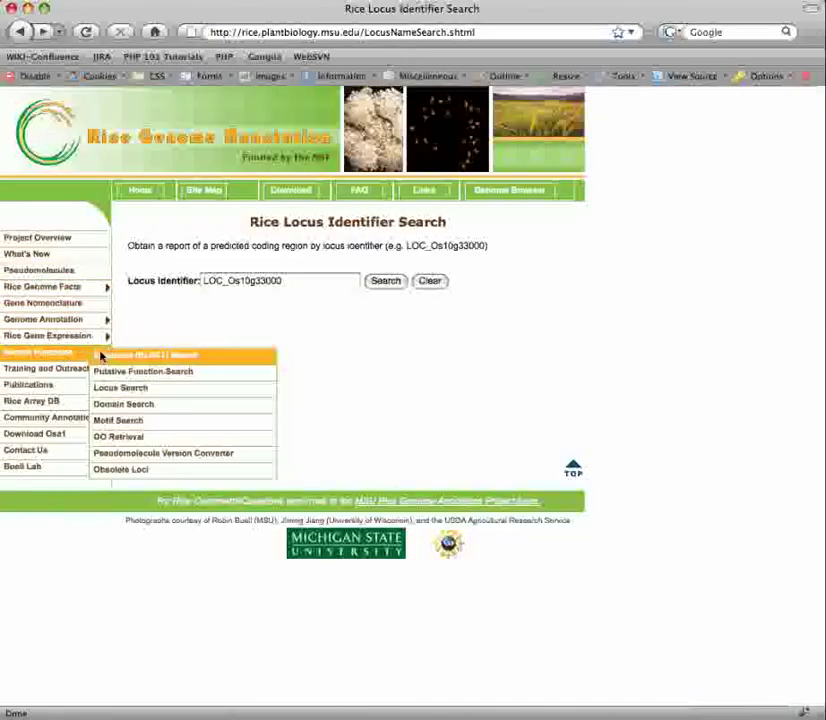
pyautogui.click(132, 404)
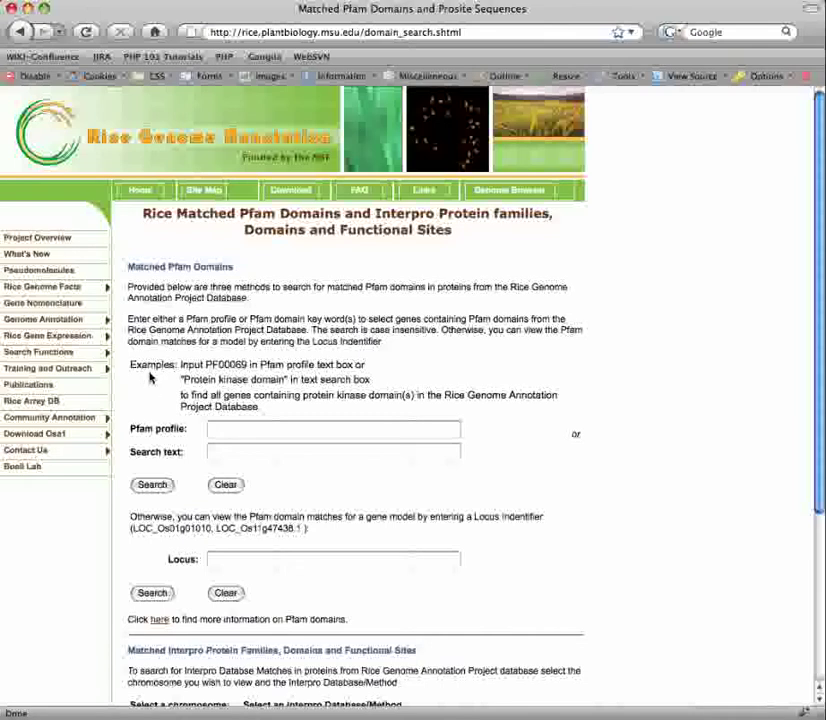
pyautogui.click(252, 432)
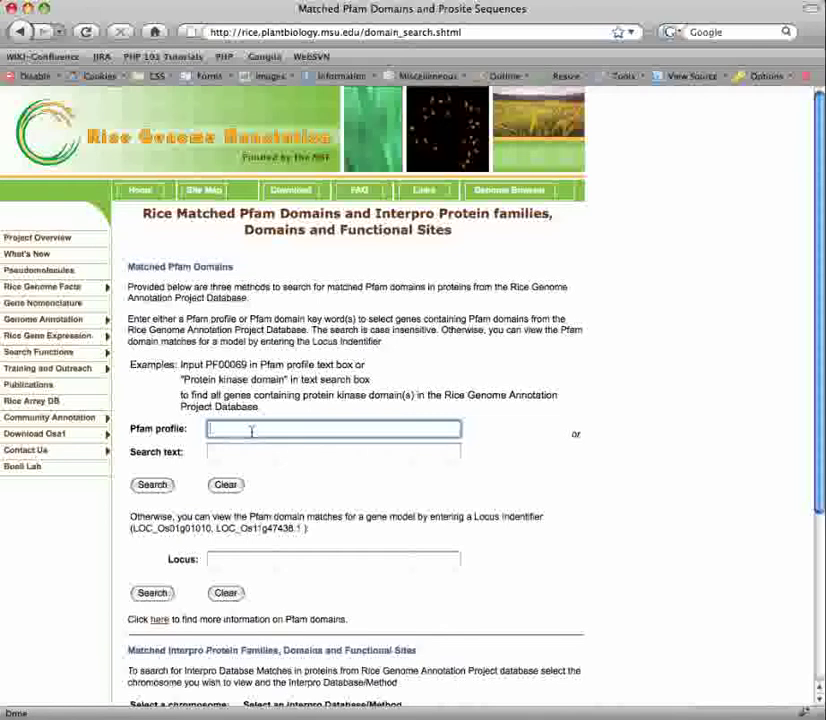
pyautogui.click(248, 452)
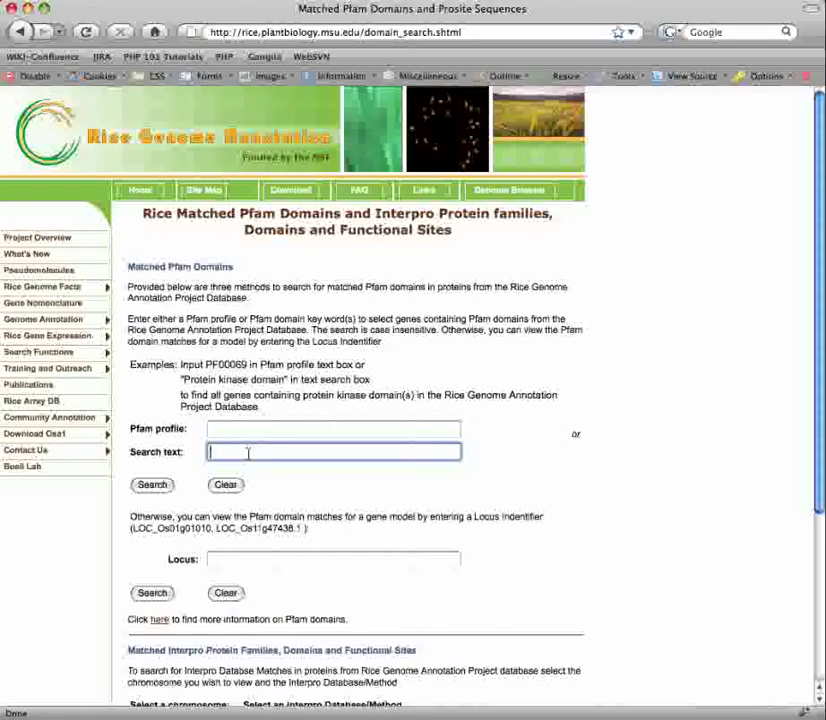
pyautogui.click(255, 557)
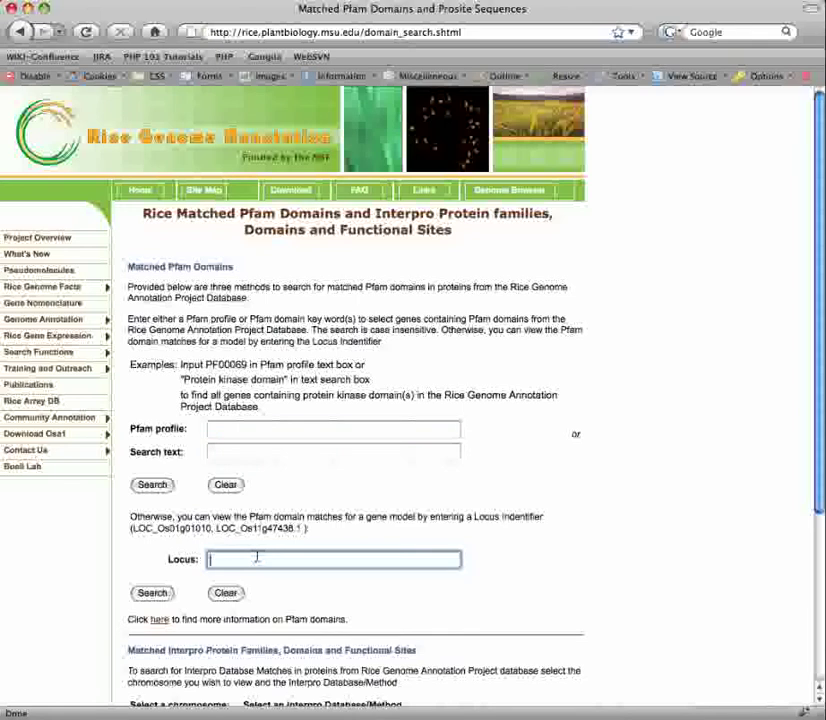
pyautogui.moveTo(107, 352)
pyautogui.click(128, 423)
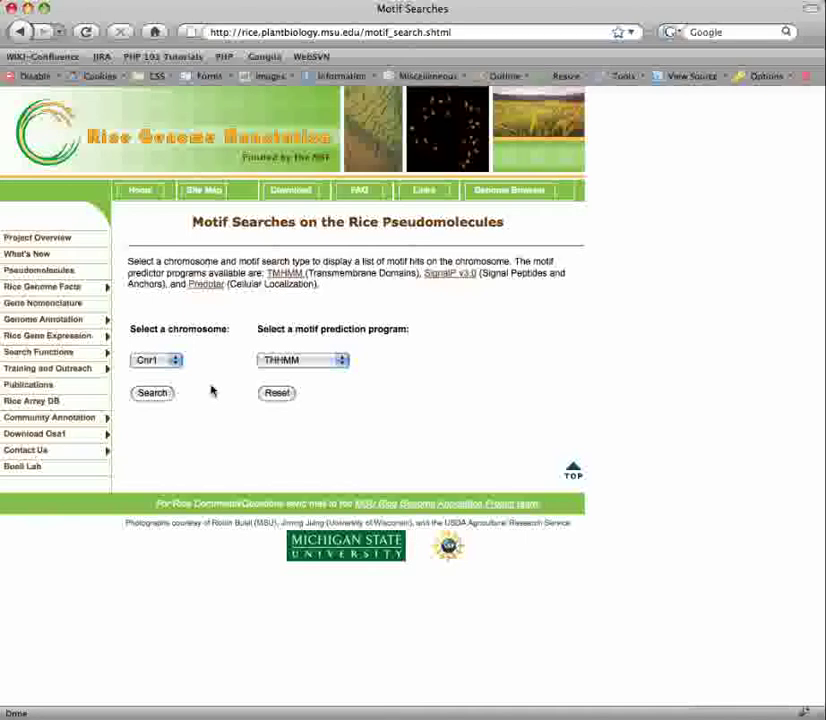
# Search motifs on chromosome Chr4 using the Predotar prediction program
pyautogui.click(148, 362)
pyautogui.click(152, 406)
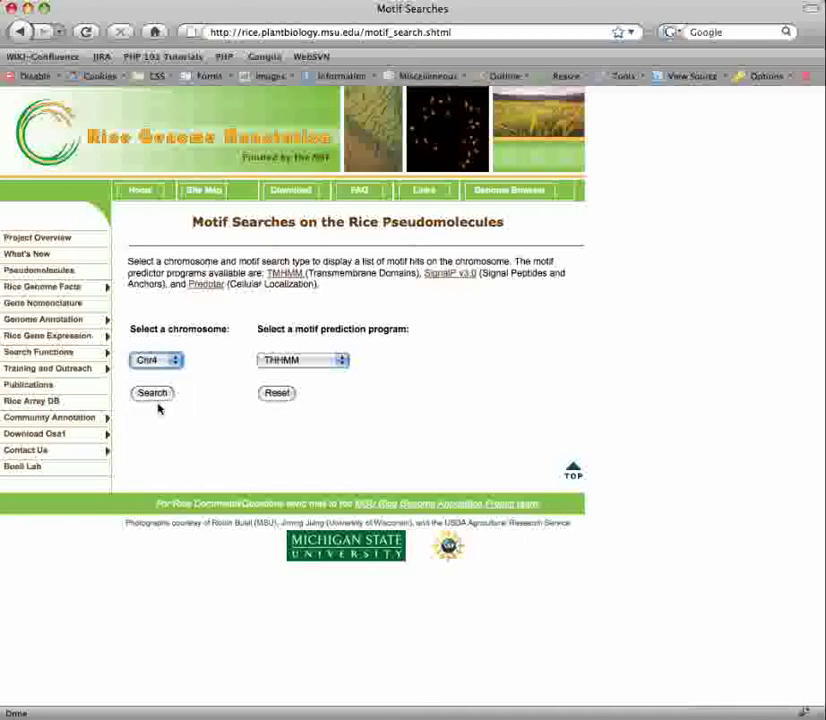
pyautogui.click(258, 361)
pyautogui.click(267, 387)
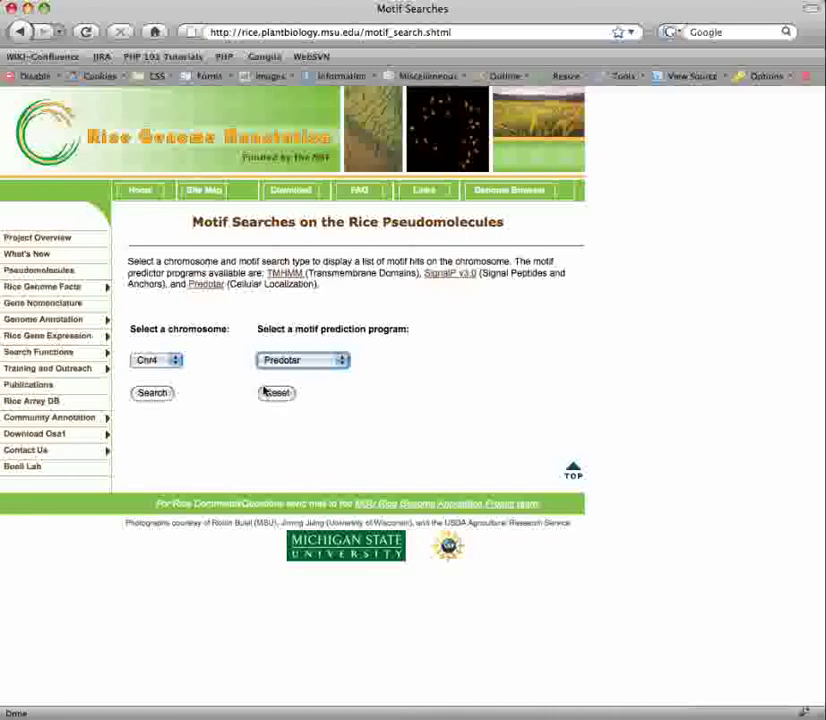
pyautogui.click(166, 395)
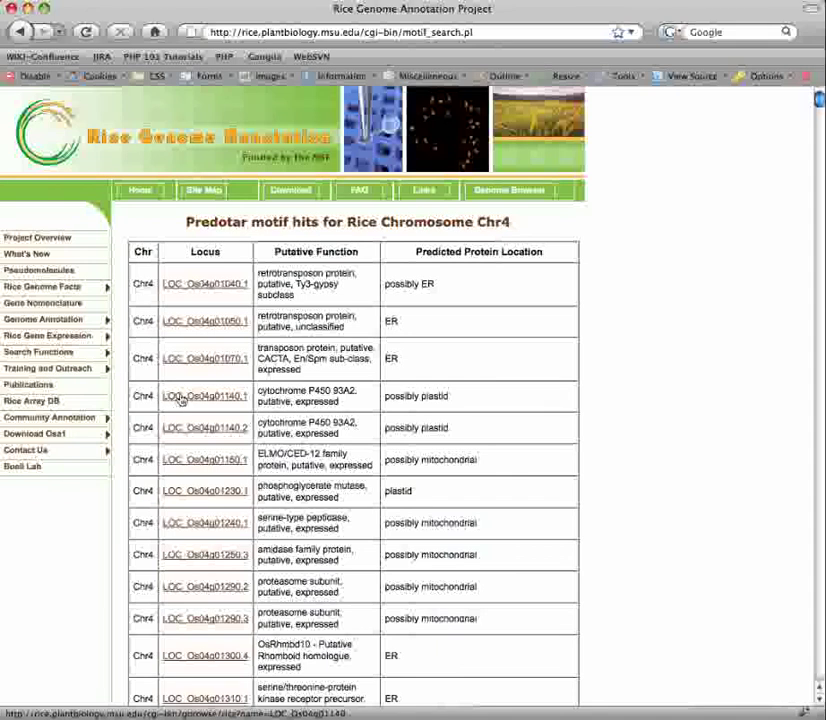
pyautogui.moveTo(75, 353)
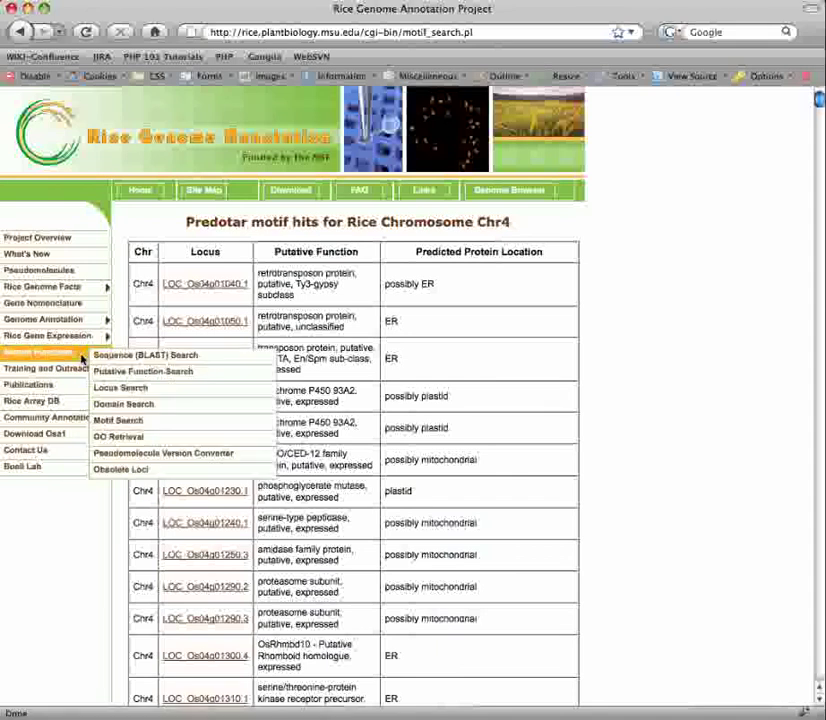
# Retrieve the eight Plant GOSlim terms for LOC_Os01g67740, then return to the lookup form
pyautogui.click(133, 438)
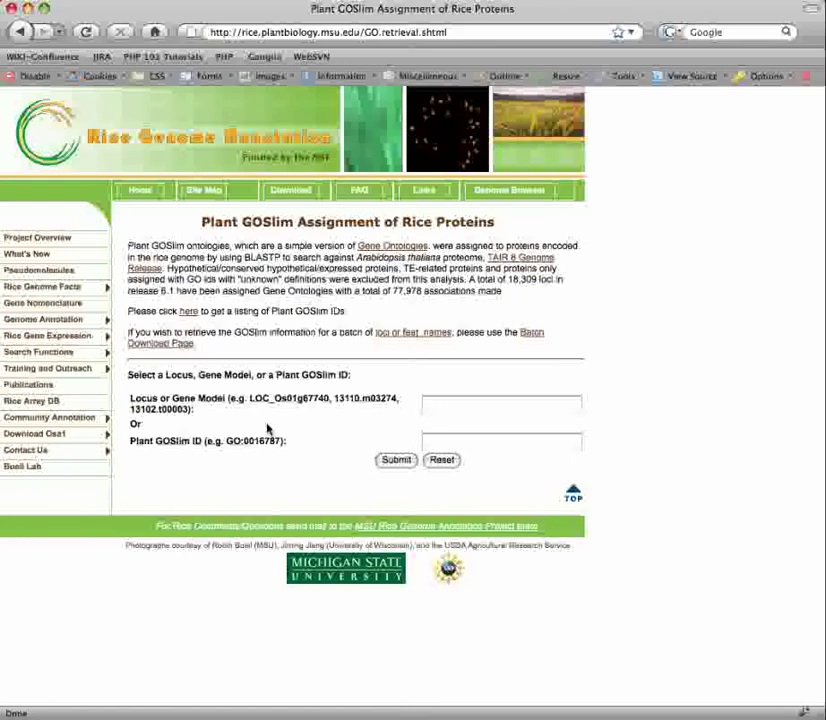
pyautogui.click(438, 409)
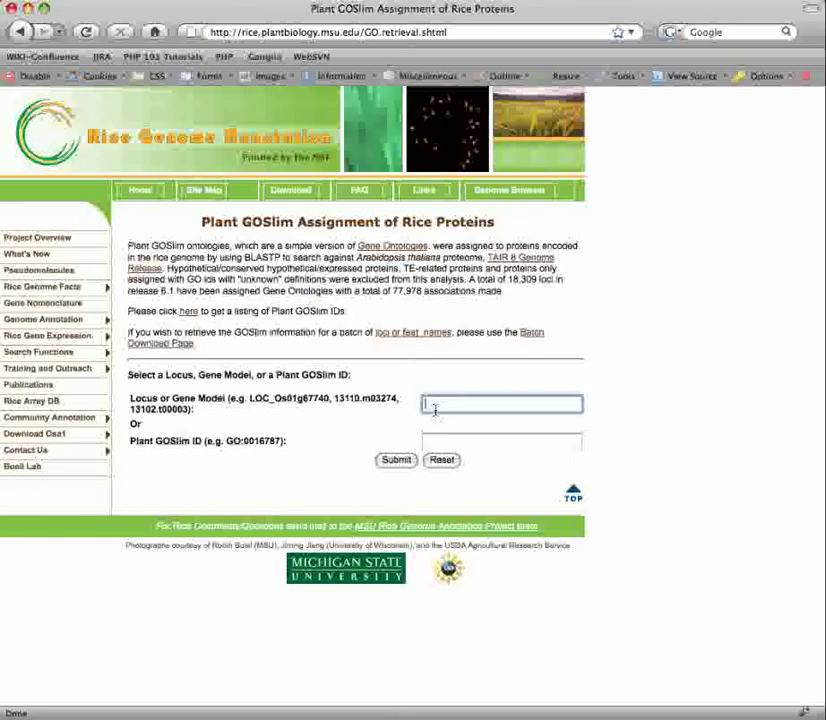
pyautogui.write('lo')
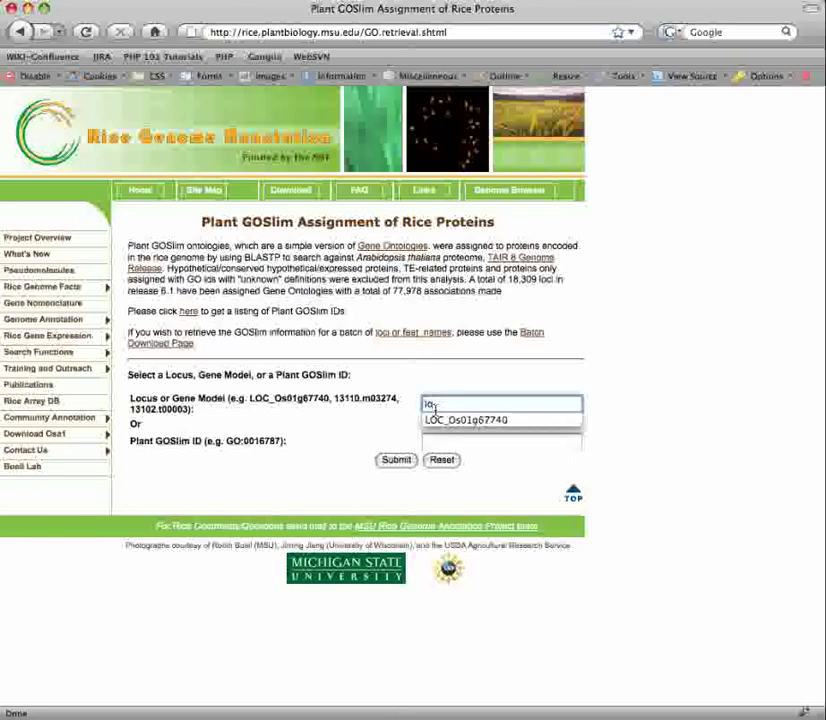
pyautogui.click(445, 420)
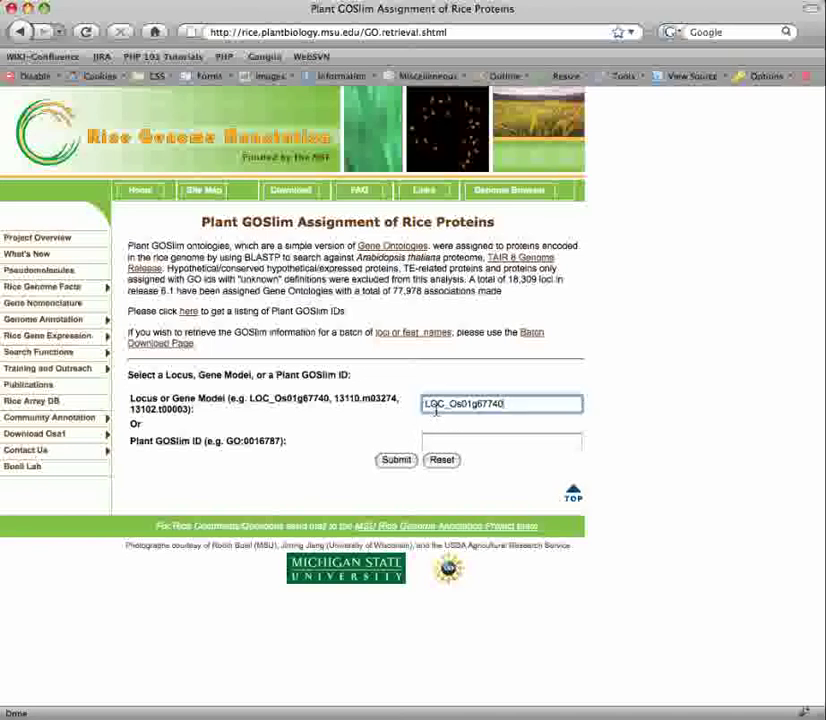
pyautogui.click(380, 463)
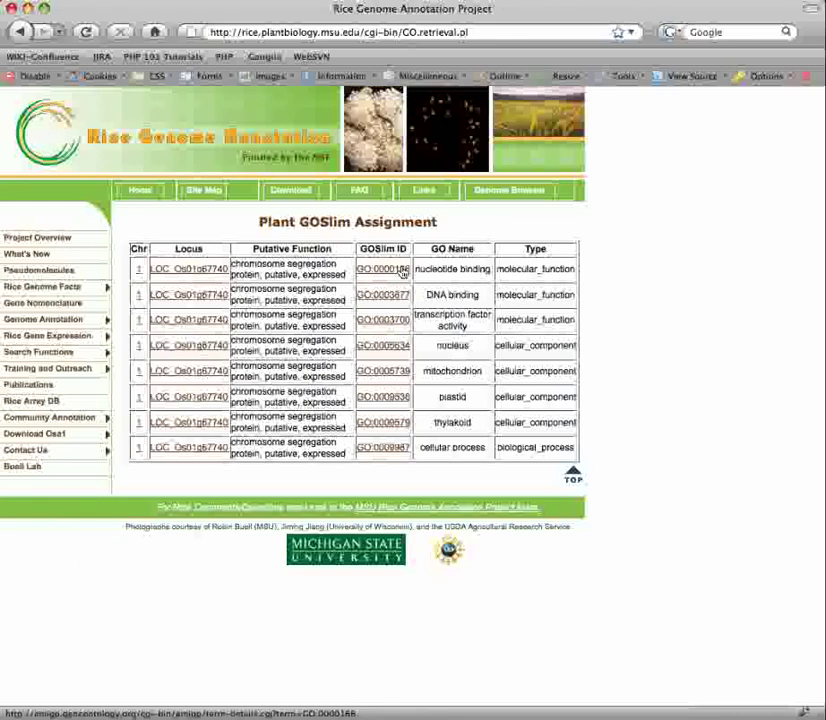
pyautogui.click(14, 27)
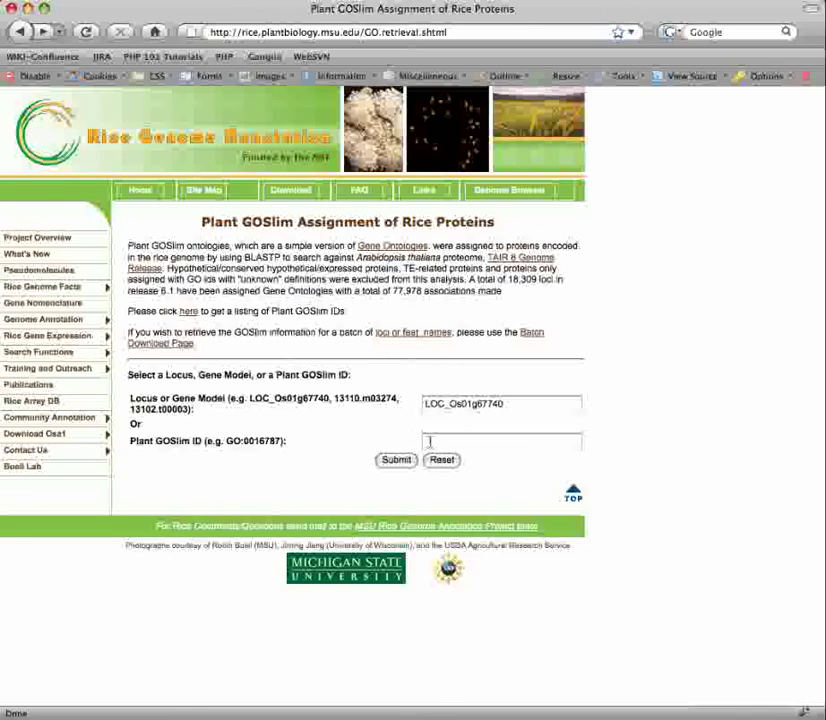
pyautogui.click(431, 442)
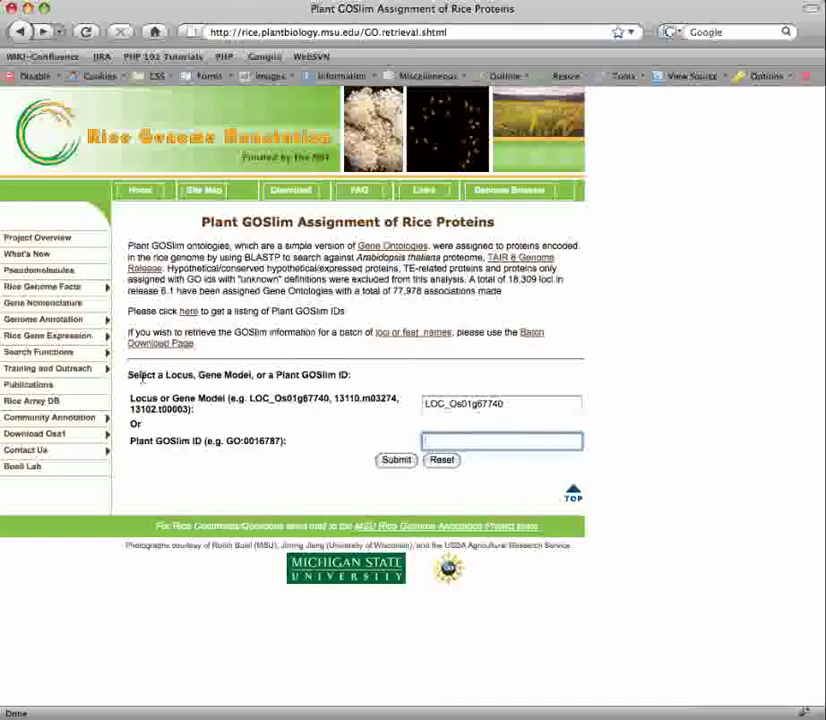
pyautogui.moveTo(72, 358)
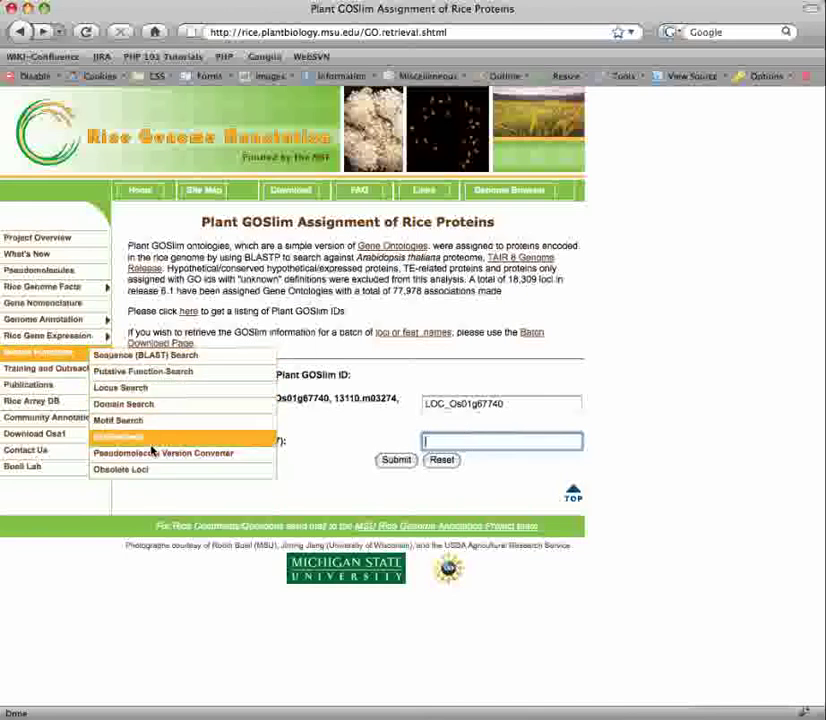
# Look up LOC_Os10g33200 in the Pseudomolecule Version Converter to see releases 1–6.1
pyautogui.click(155, 452)
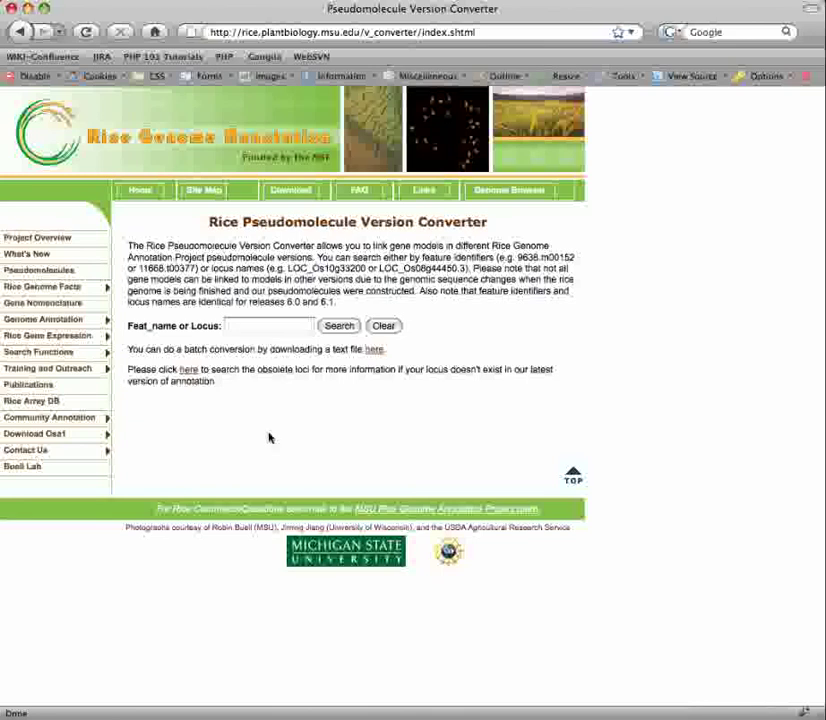
pyautogui.click(231, 325)
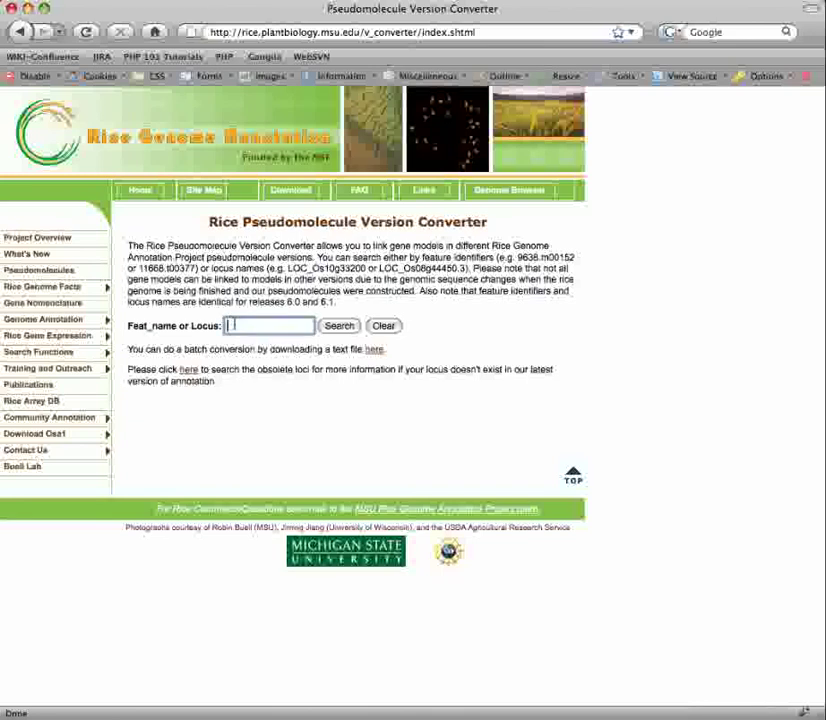
pyautogui.write('loc')
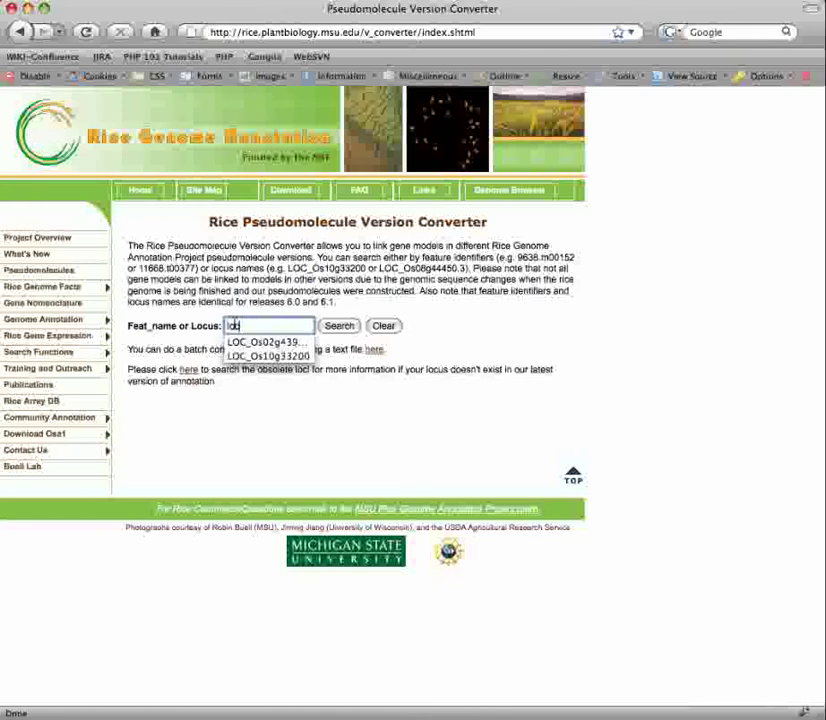
pyautogui.press('Down')
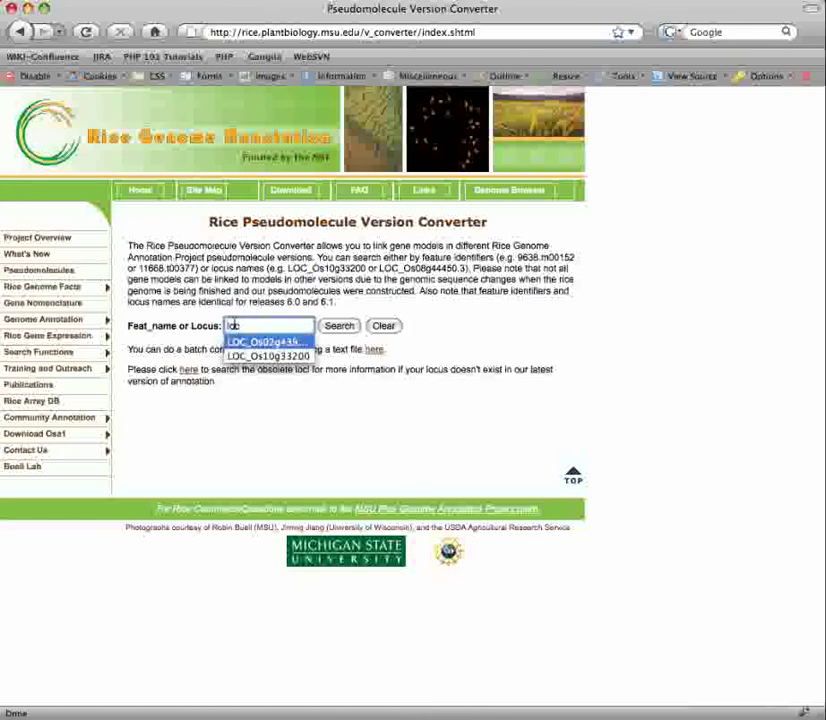
pyautogui.press('Down')
pyautogui.press('Return')
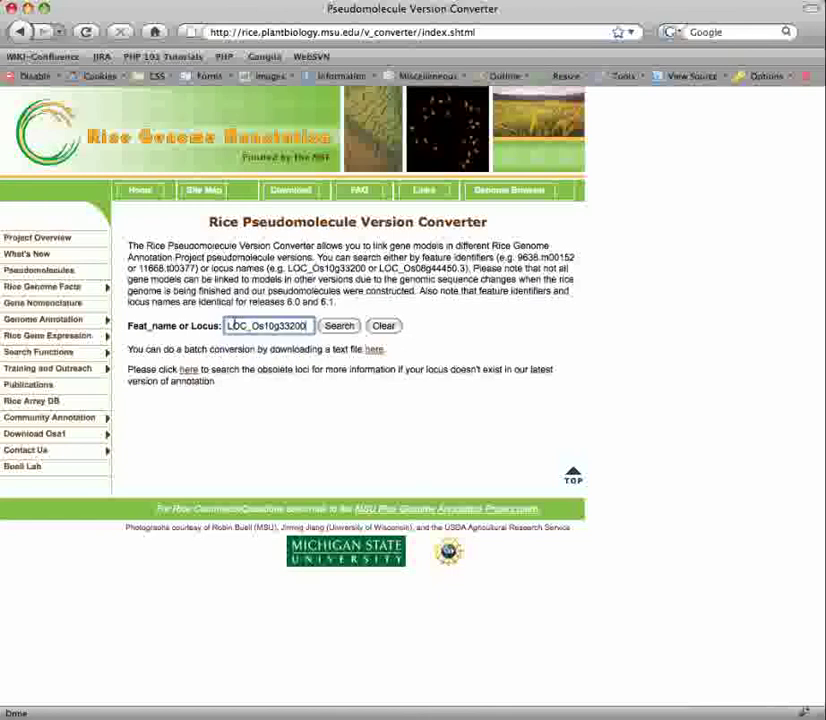
pyautogui.press('Return')
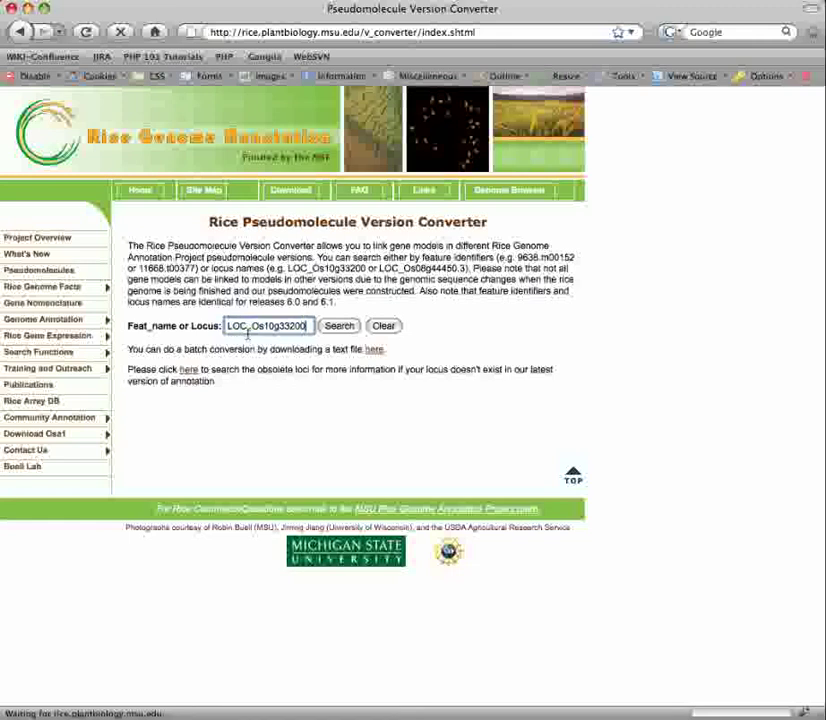
pyautogui.click(331, 328)
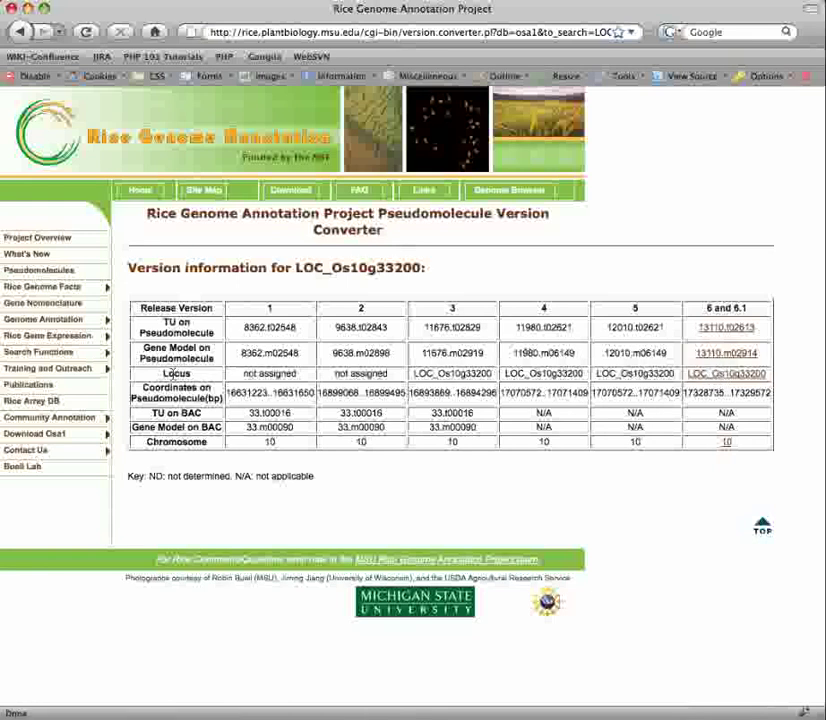
# Open the Obsolete Loci search and submit it with chromosome Chr03 selected
pyautogui.moveTo(80, 353)
pyautogui.click(166, 468)
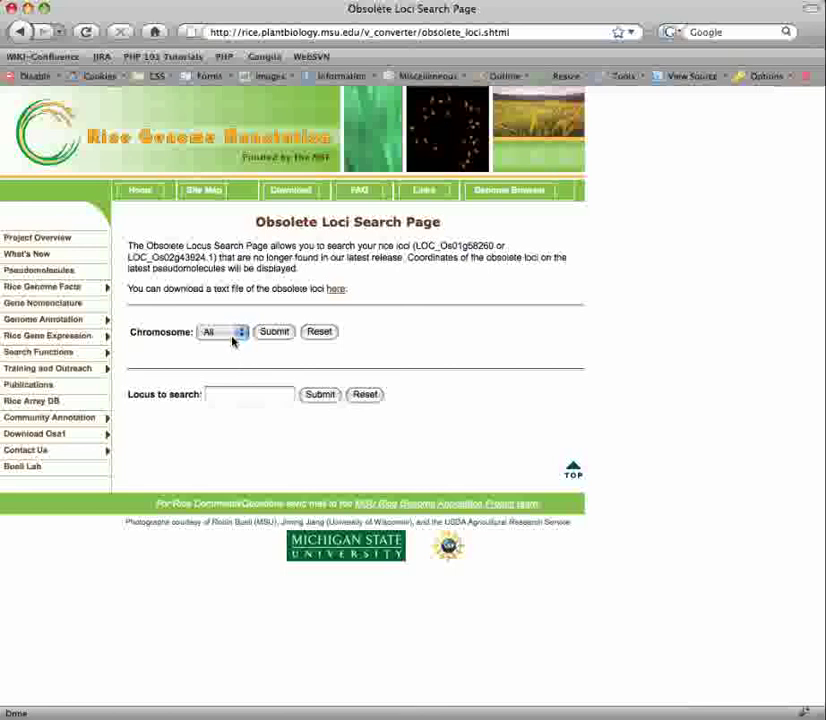
pyautogui.click(233, 341)
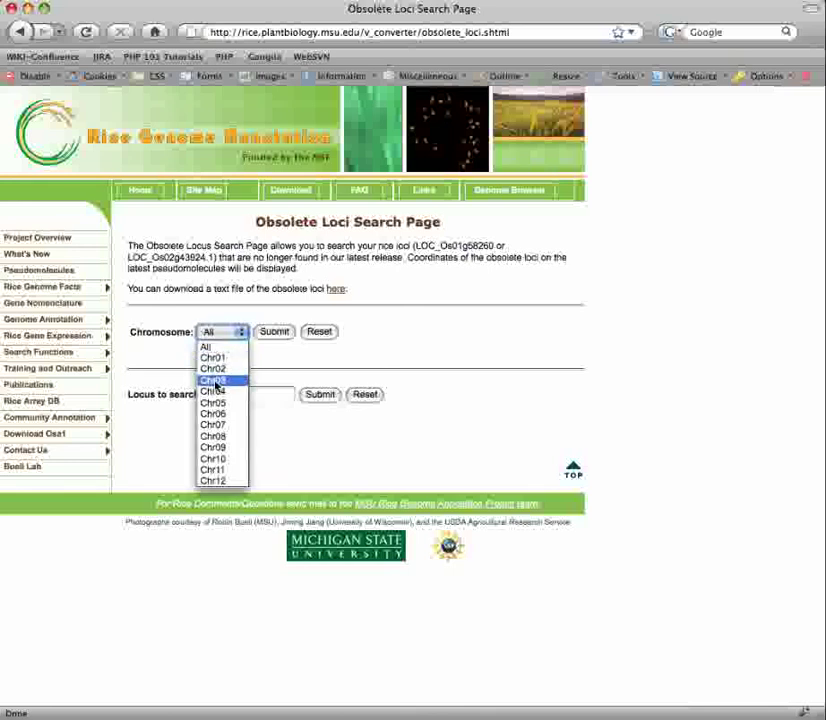
pyautogui.click(216, 381)
pyautogui.click(272, 332)
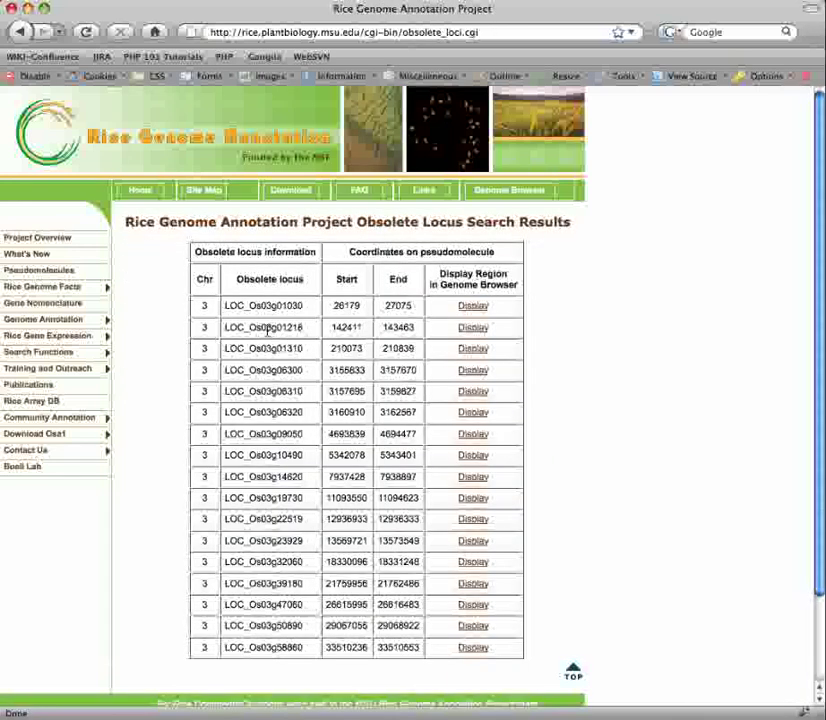